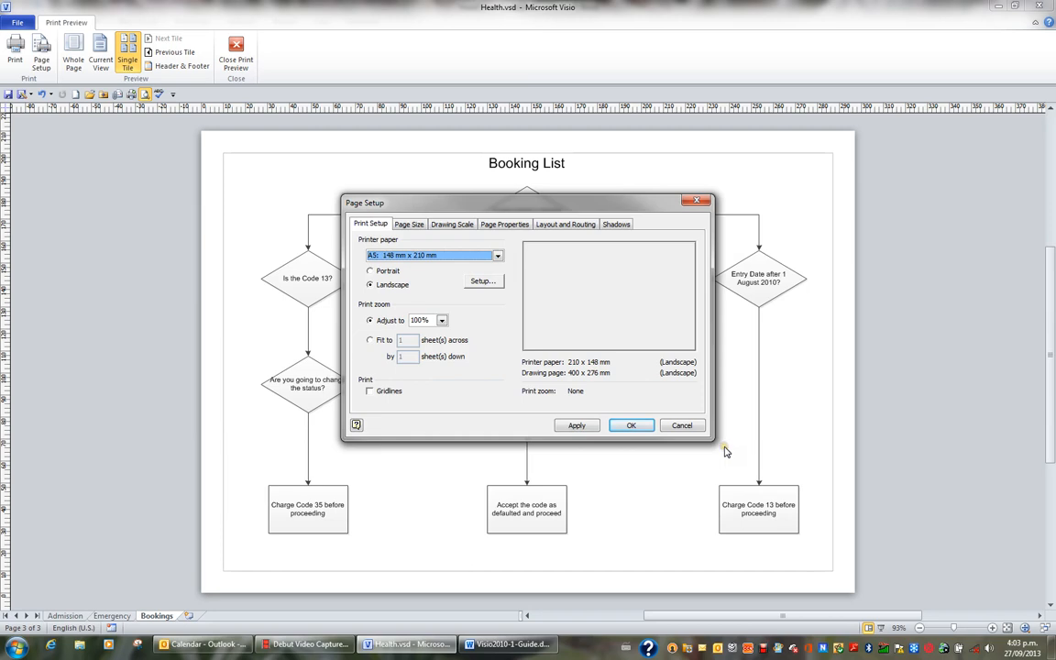
Apply A5 landscape printer paper to the Bookings page and go through its print tiles forward and back.
{"action": "left_click", "coordinate": [578, 426]}
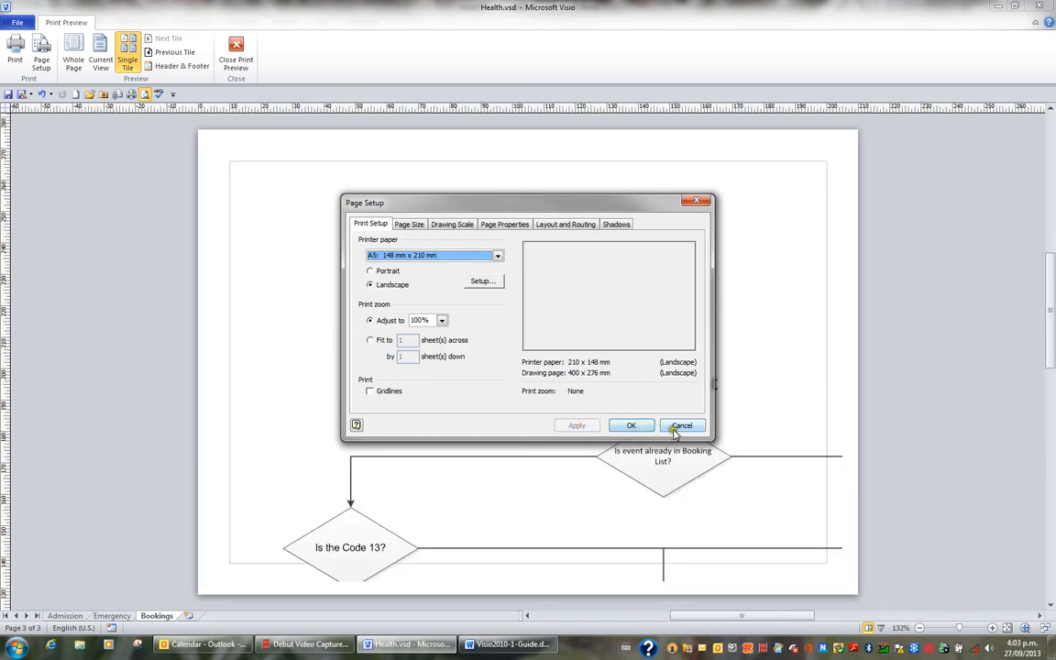
{"action": "left_click", "coordinate": [638, 428]}
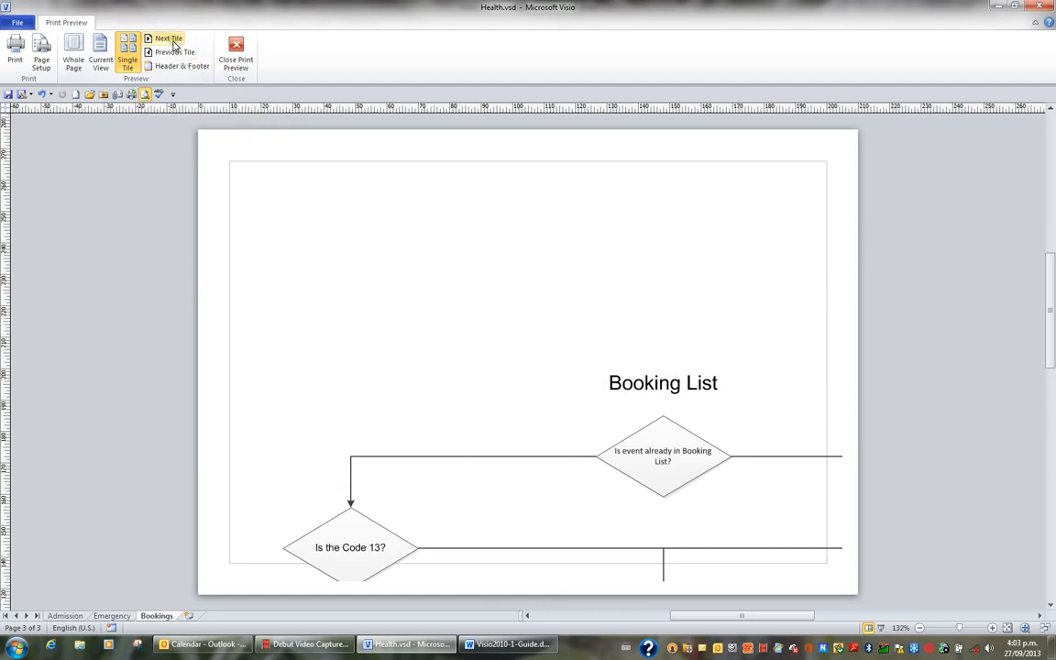
{"action": "left_click", "coordinate": [172, 41]}
{"action": "left_click", "coordinate": [172, 41]}
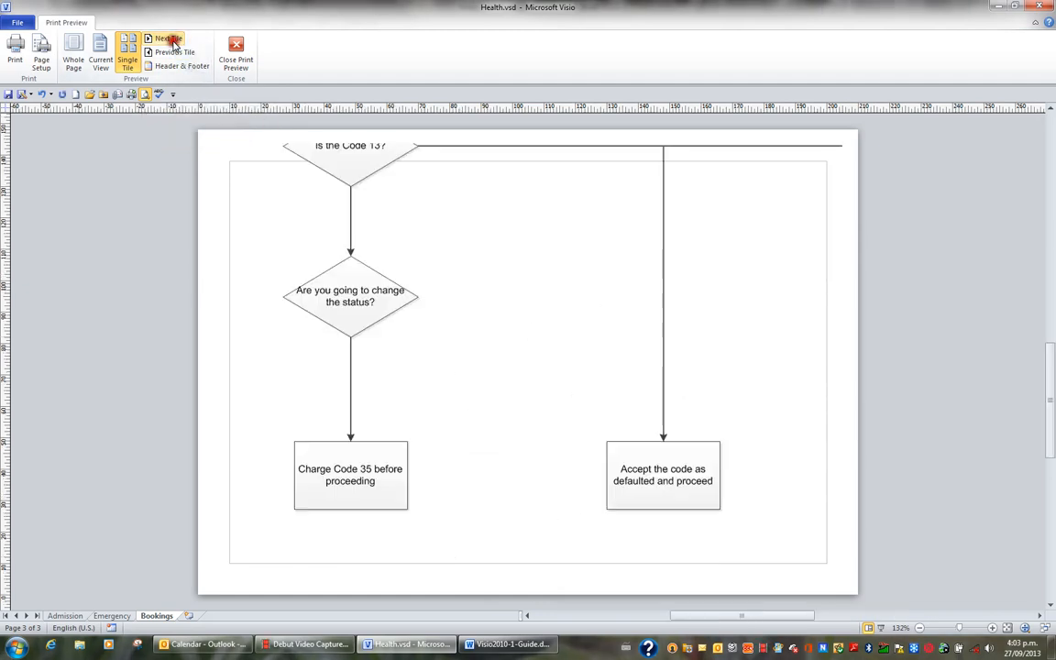
{"action": "left_click", "coordinate": [173, 42]}
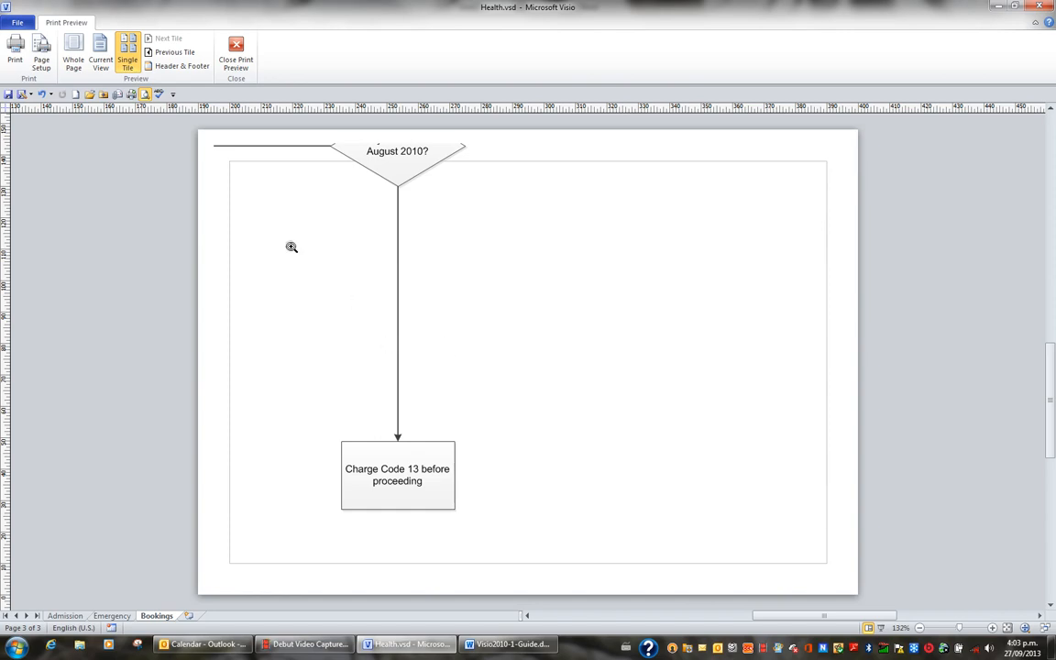
{"action": "left_click", "coordinate": [184, 52]}
{"action": "left_click", "coordinate": [186, 54]}
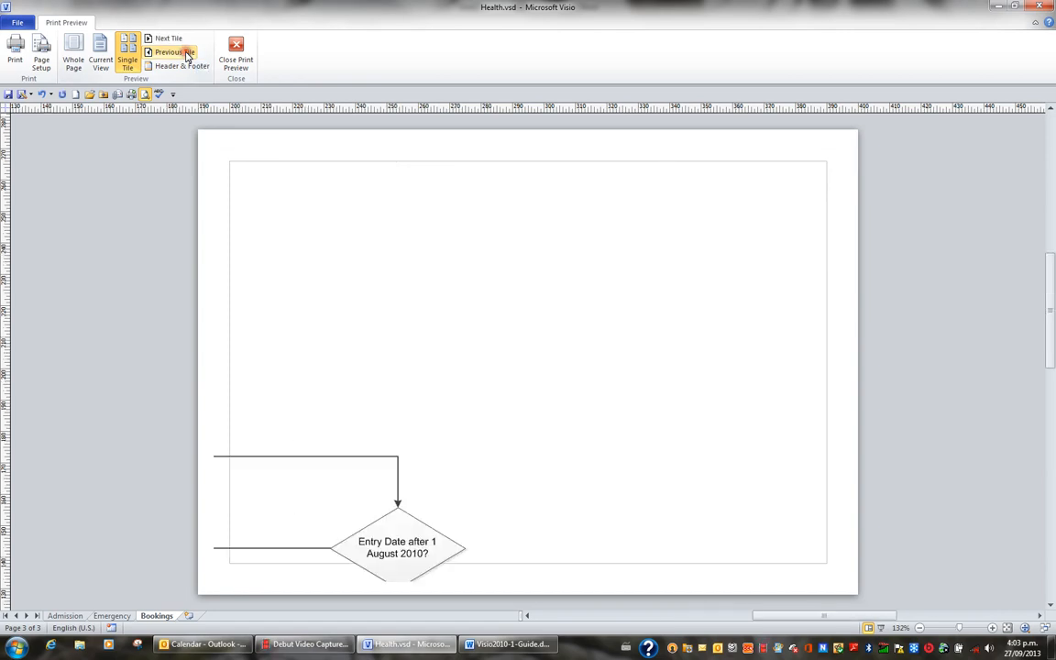
{"action": "left_click", "coordinate": [186, 54]}
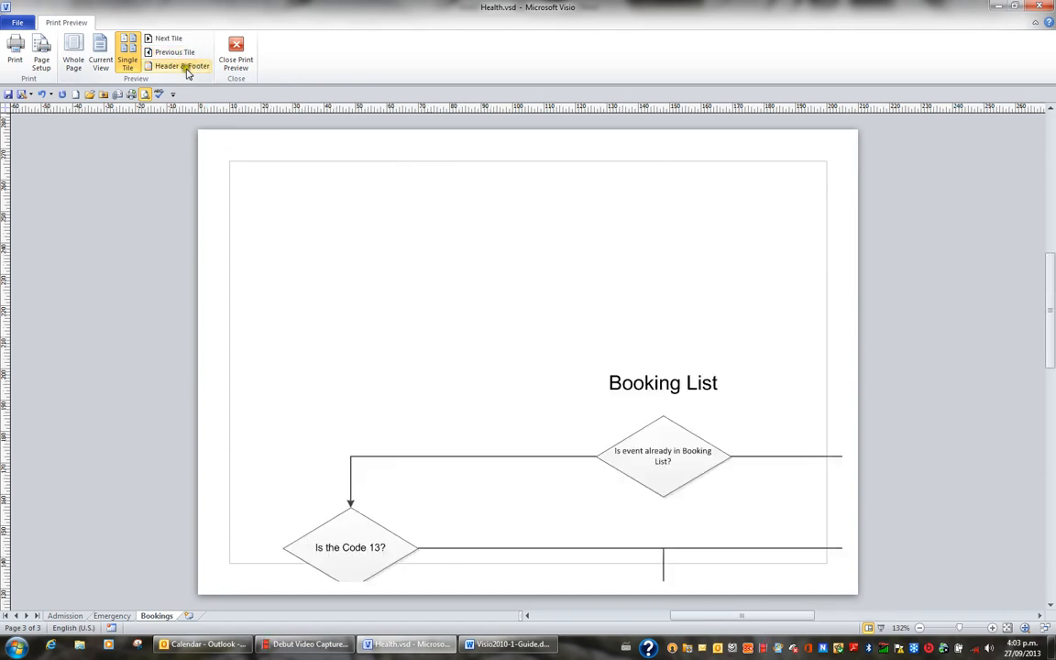
Set the printer paper in the page setup to A4: 210 mm x 297 mm and apply it.
{"action": "left_click", "coordinate": [41, 57]}
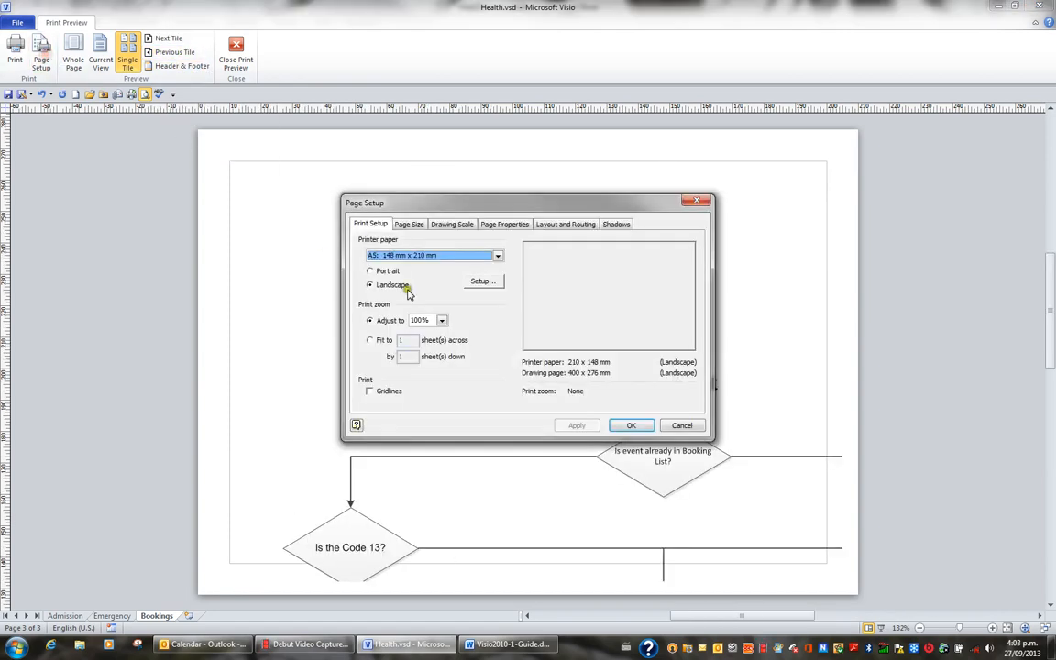
{"action": "left_click", "coordinate": [500, 258]}
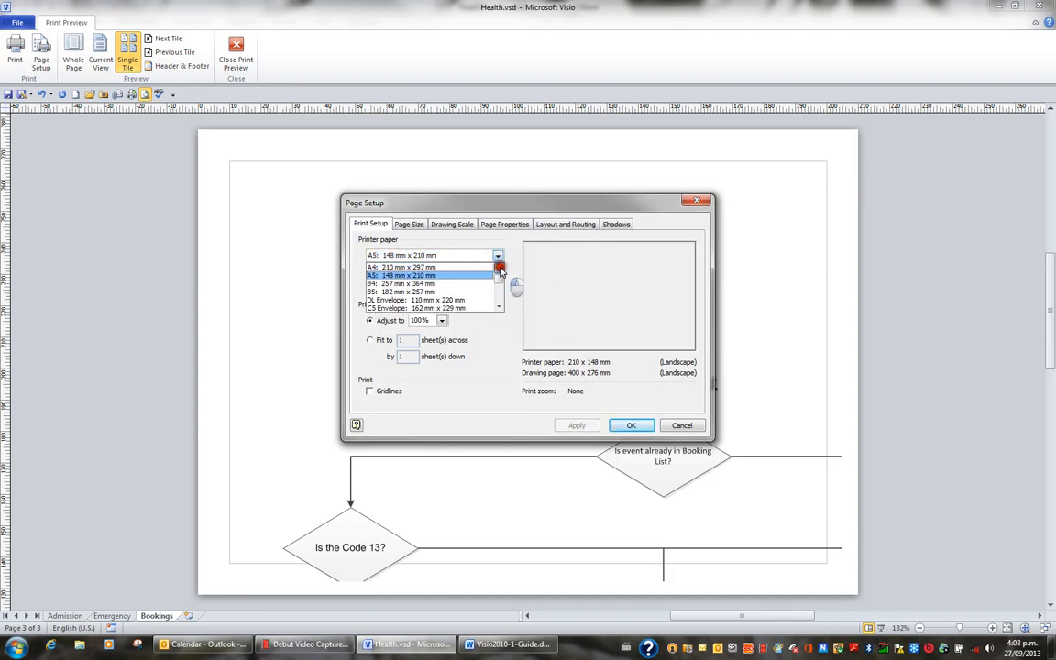
{"action": "left_click", "coordinate": [482, 268]}
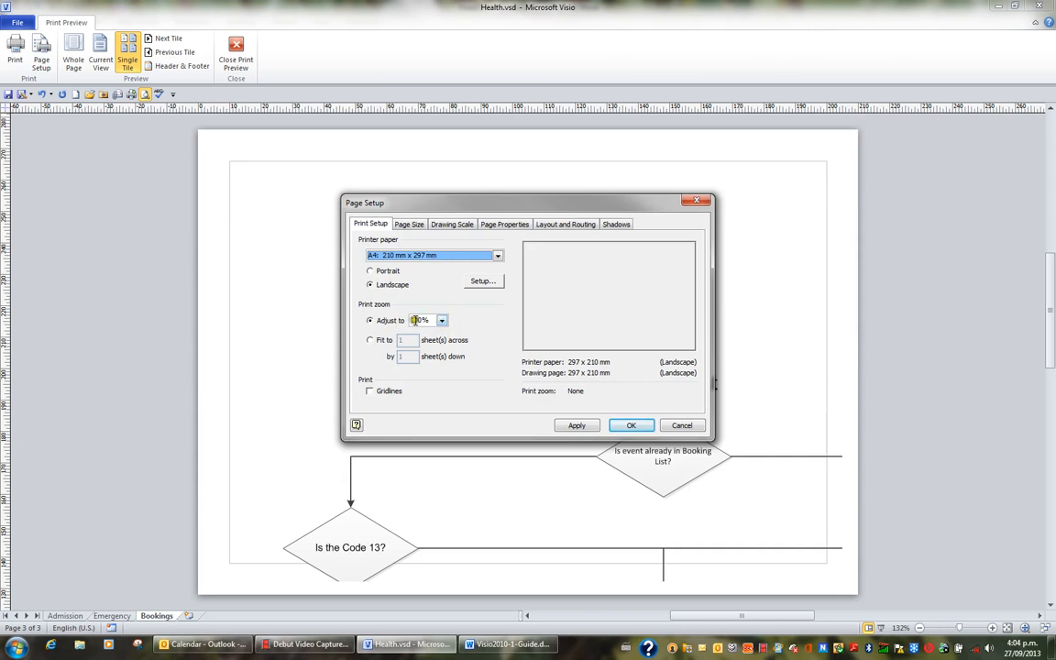
{"action": "left_click", "coordinate": [577, 426]}
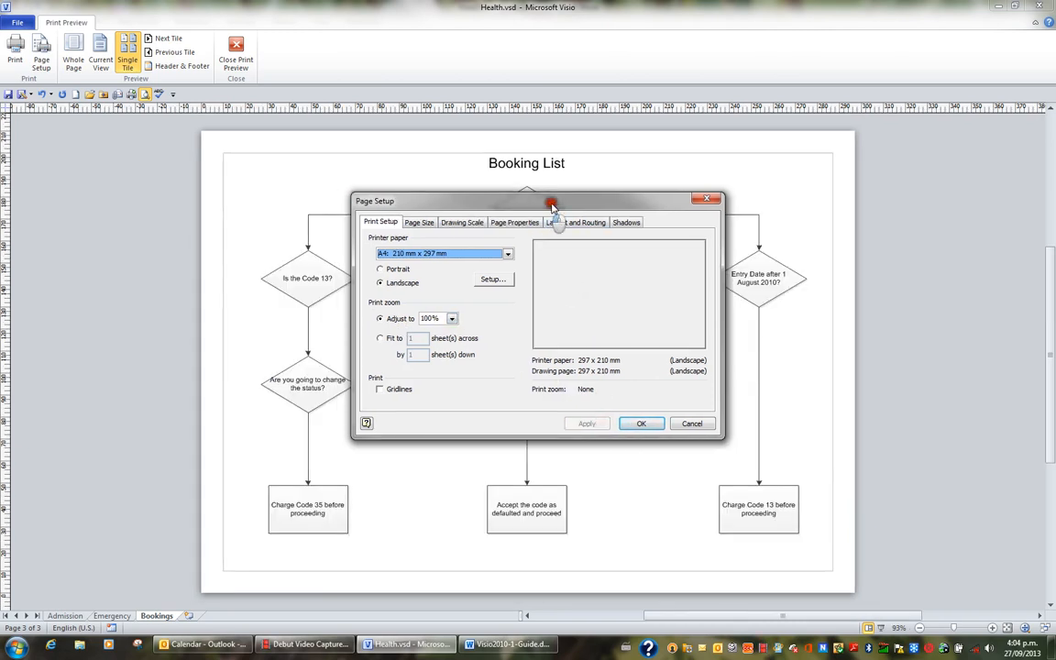
Move the Page Setup dialog lower and apply a print zoom of 200% to the Bookings page.
{"action": "left_click_drag", "start_coordinate": [542, 210], "coordinate": [554, 241]}
{"action": "left_click", "coordinate": [453, 354]}
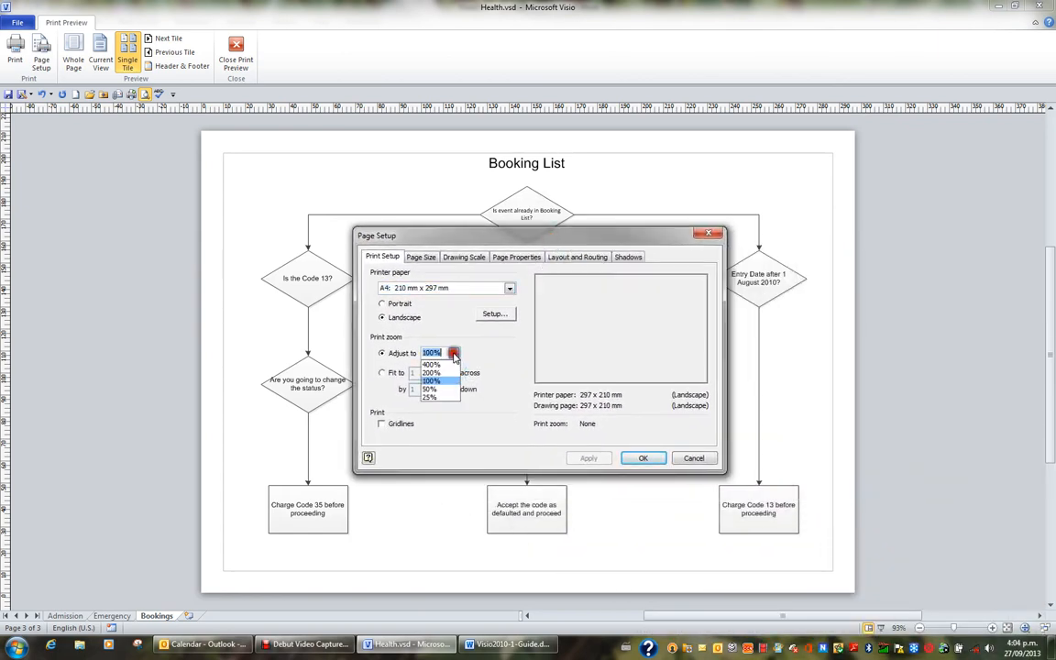
{"action": "left_click", "coordinate": [431, 372]}
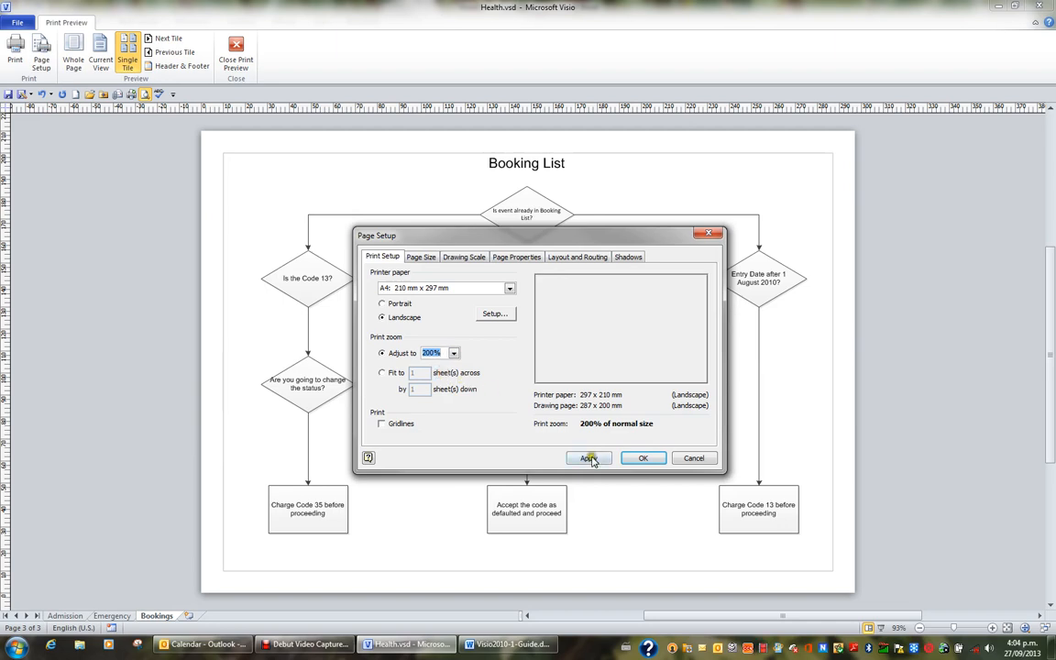
{"action": "left_click", "coordinate": [590, 458]}
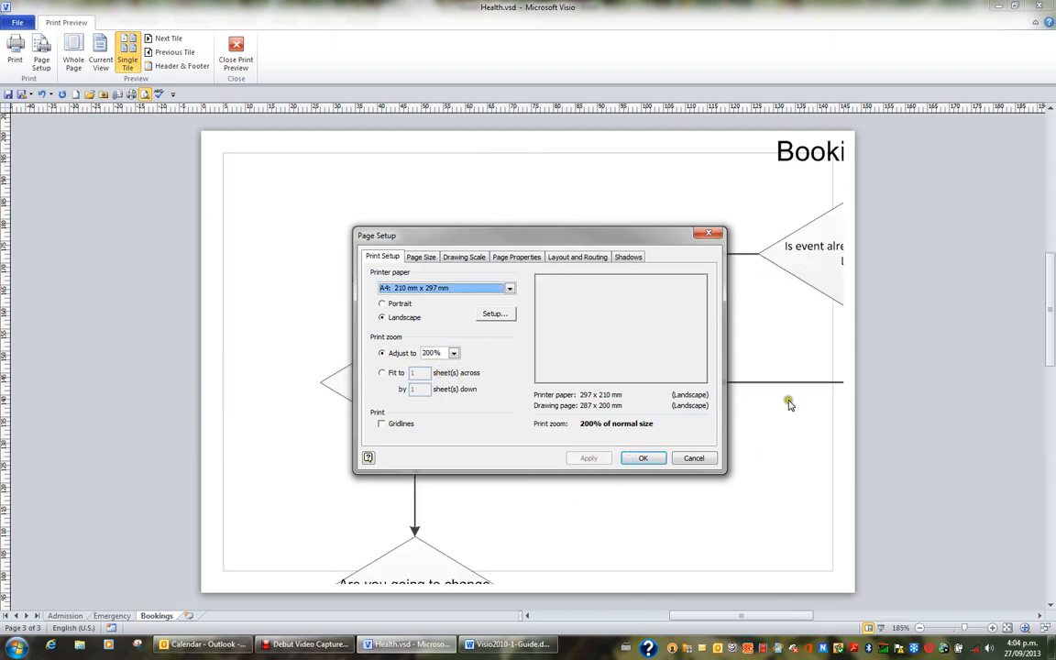
Set the print zoom adjustment to 100%, apply it and close the page setup.
{"action": "left_click", "coordinate": [453, 354]}
{"action": "left_click", "coordinate": [431, 380]}
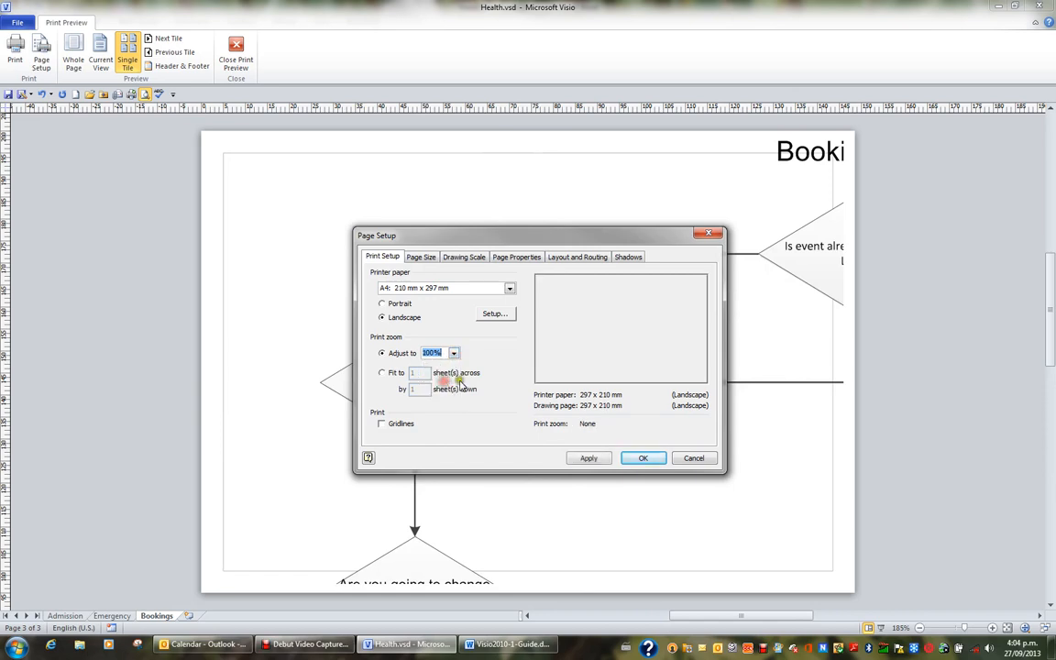
{"action": "left_click", "coordinate": [384, 373]}
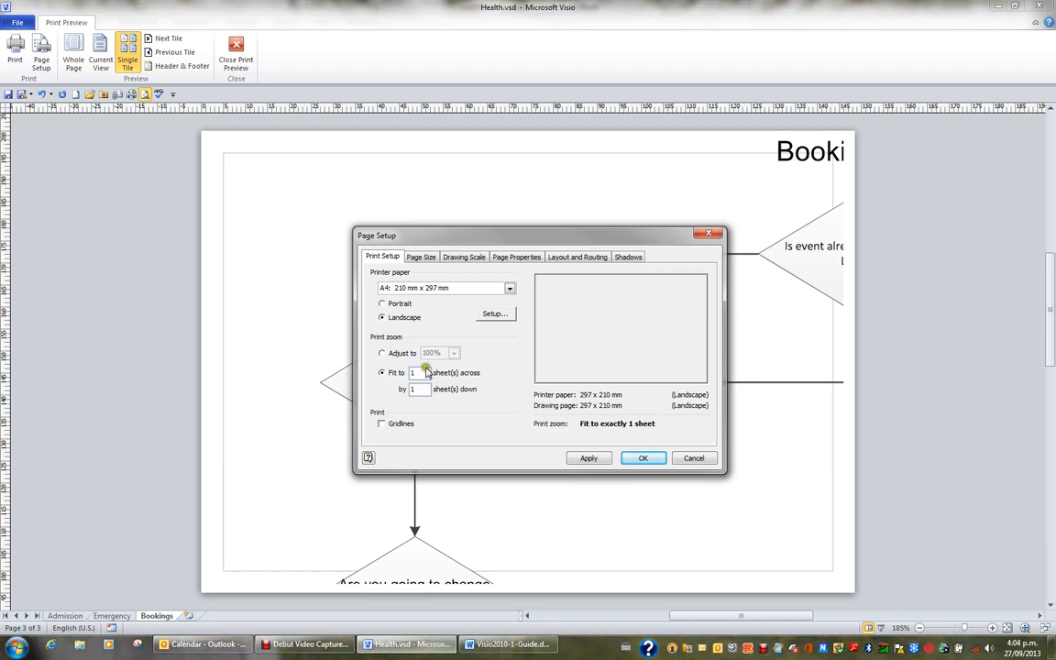
{"action": "left_click", "coordinate": [401, 353]}
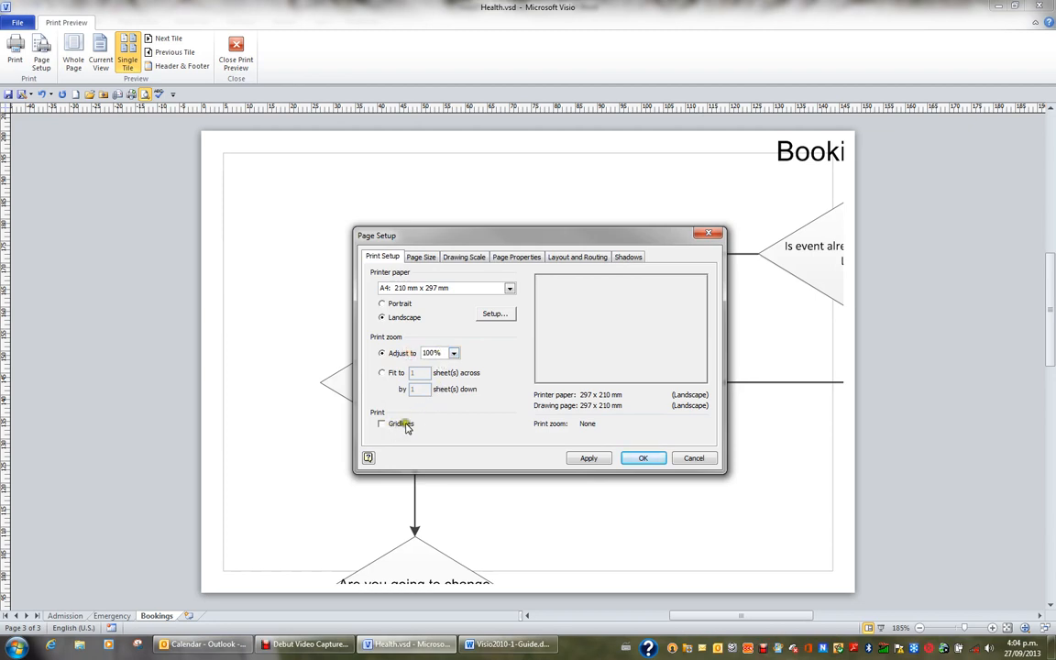
{"action": "left_click", "coordinate": [591, 459]}
{"action": "left_click", "coordinate": [640, 459]}
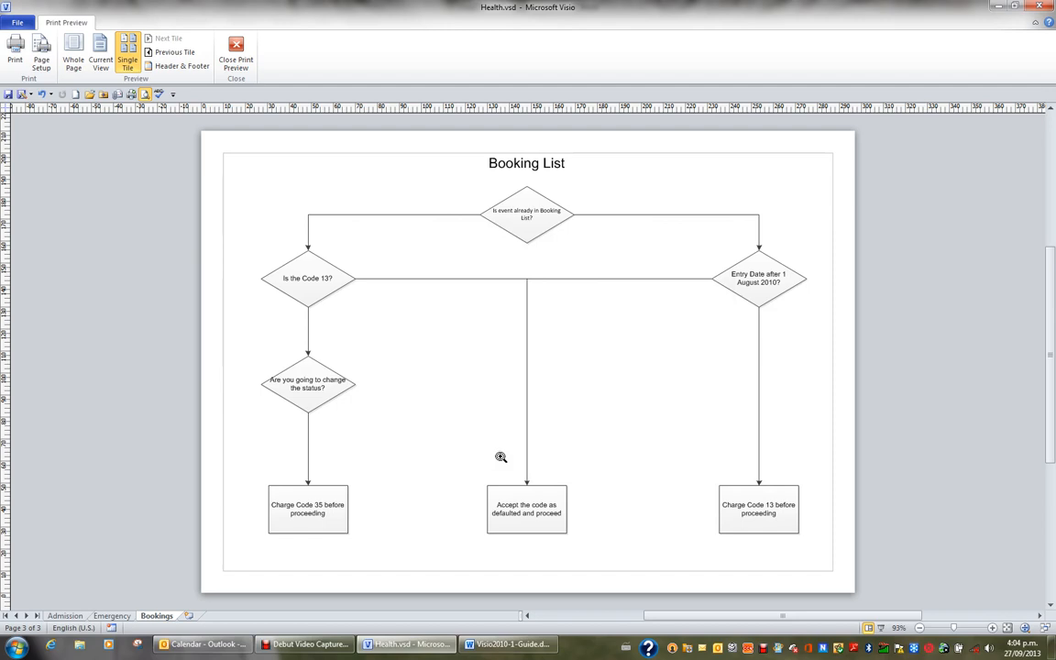
Add a page header with "Software Solutions" on the left and the current date (long) on the right.
{"action": "left_click", "coordinate": [181, 66]}
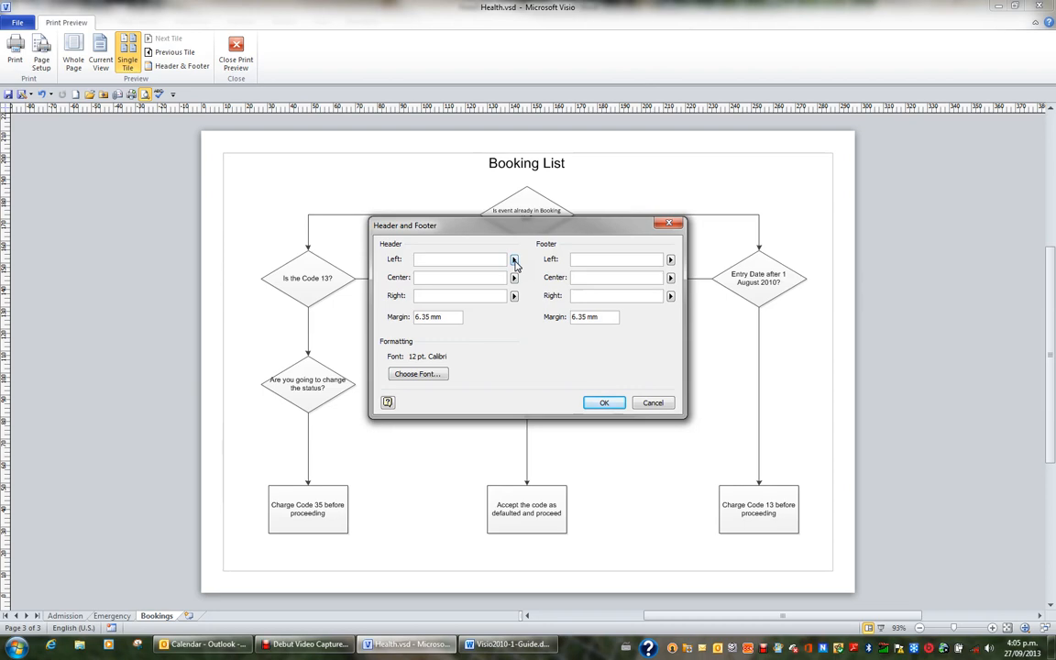
{"action": "type", "text": "oftware Solutions"}
{"action": "left_click", "coordinate": [513, 295]}
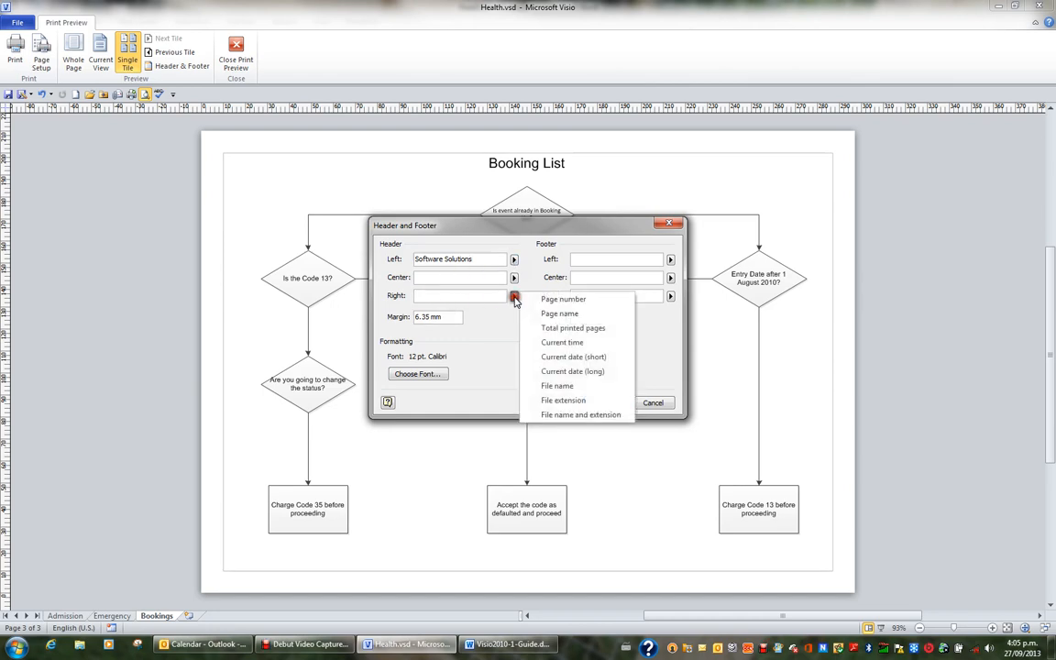
{"action": "left_click", "coordinate": [581, 373]}
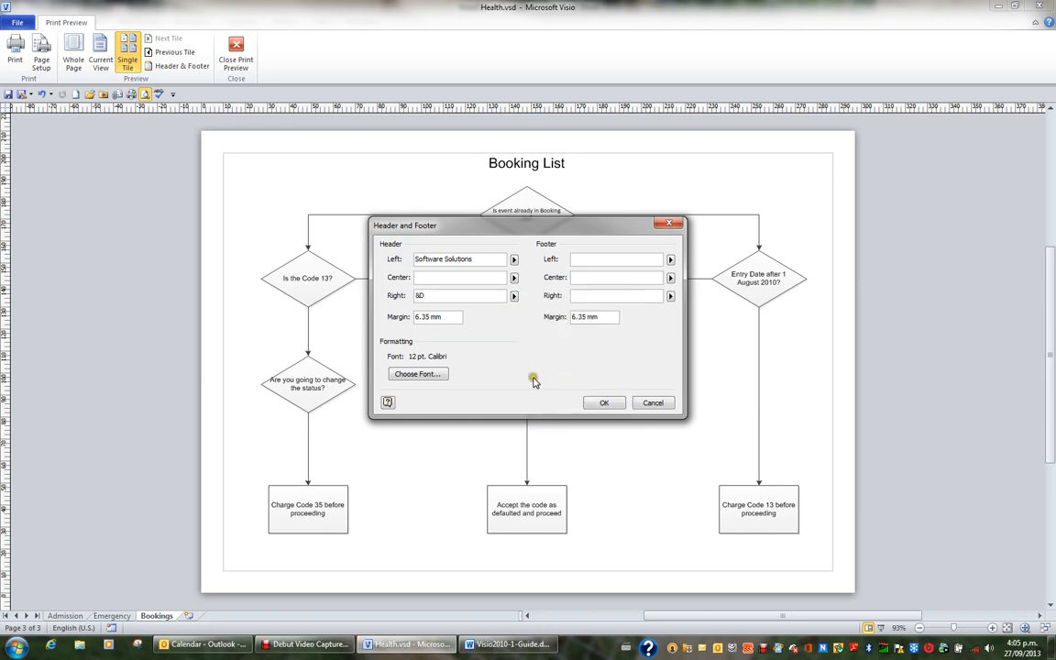
Fill the left footer with the page number, the word "of" and the total printed pages.
{"action": "left_click", "coordinate": [598, 260]}
{"action": "left_click", "coordinate": [671, 261]}
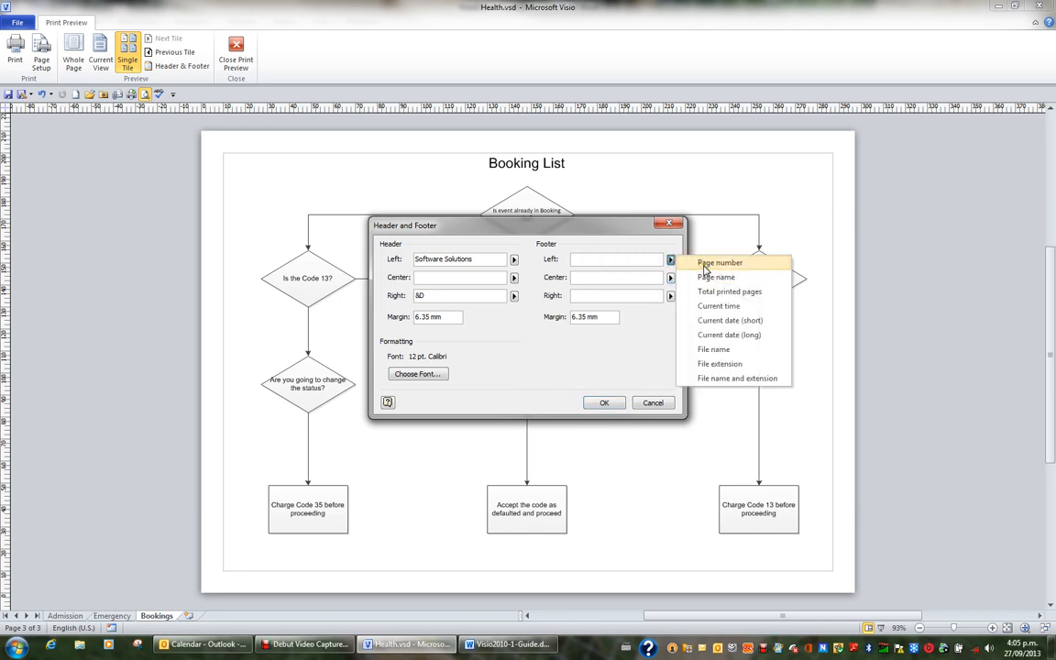
{"action": "left_click", "coordinate": [704, 264]}
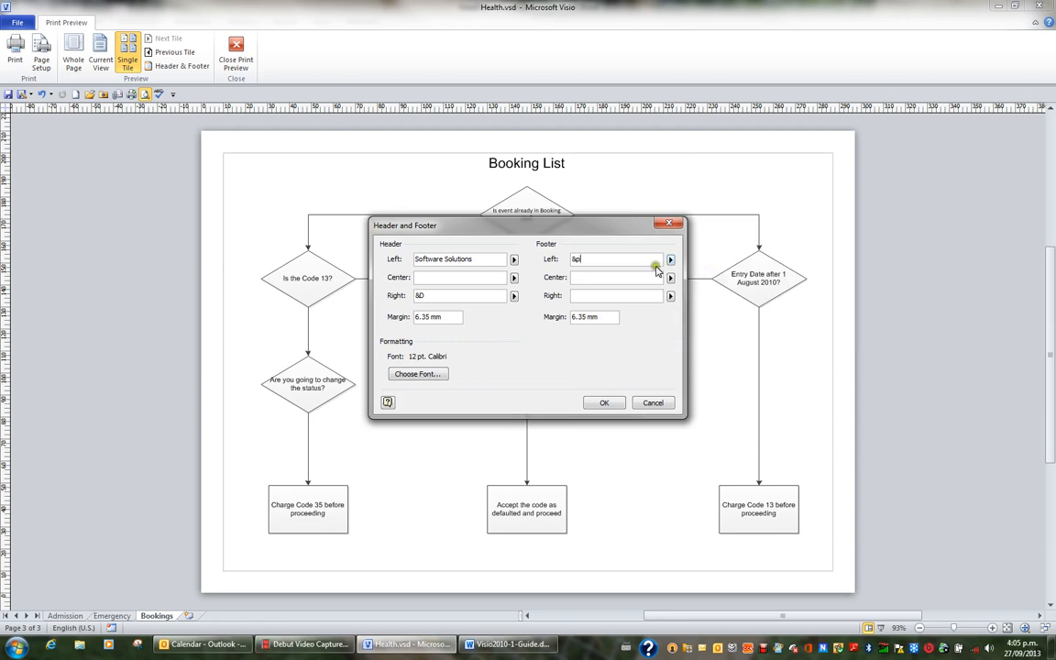
{"action": "type", "text": "of"}
{"action": "left_click", "coordinate": [670, 260]}
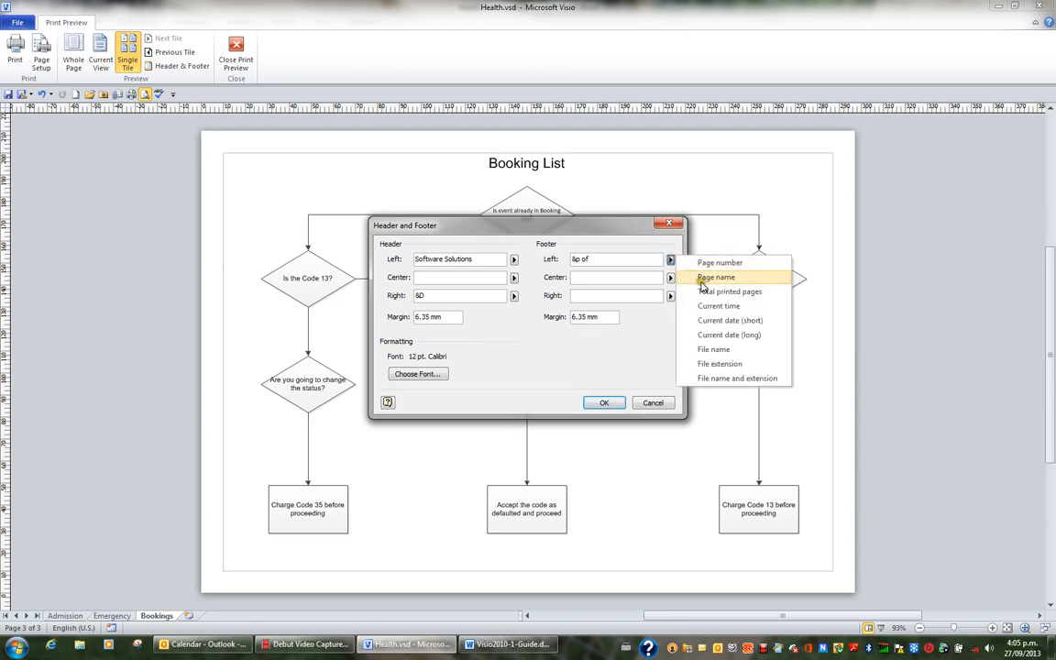
{"action": "left_click", "coordinate": [708, 292]}
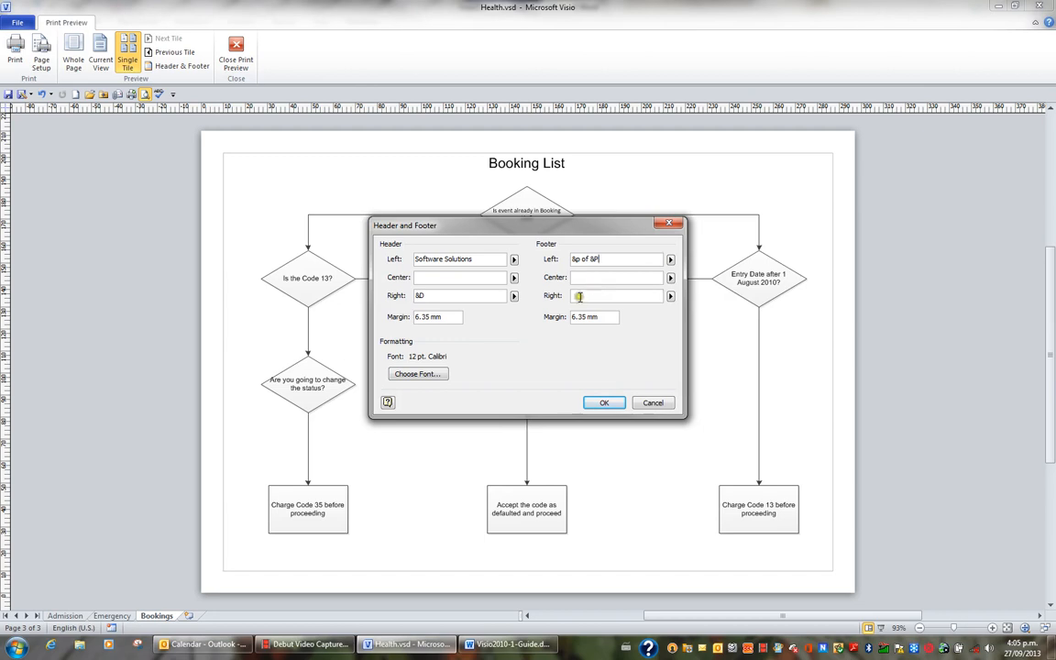
Insert the file name in the right part of the footer.
{"action": "left_click", "coordinate": [580, 296]}
{"action": "left_click", "coordinate": [672, 297]}
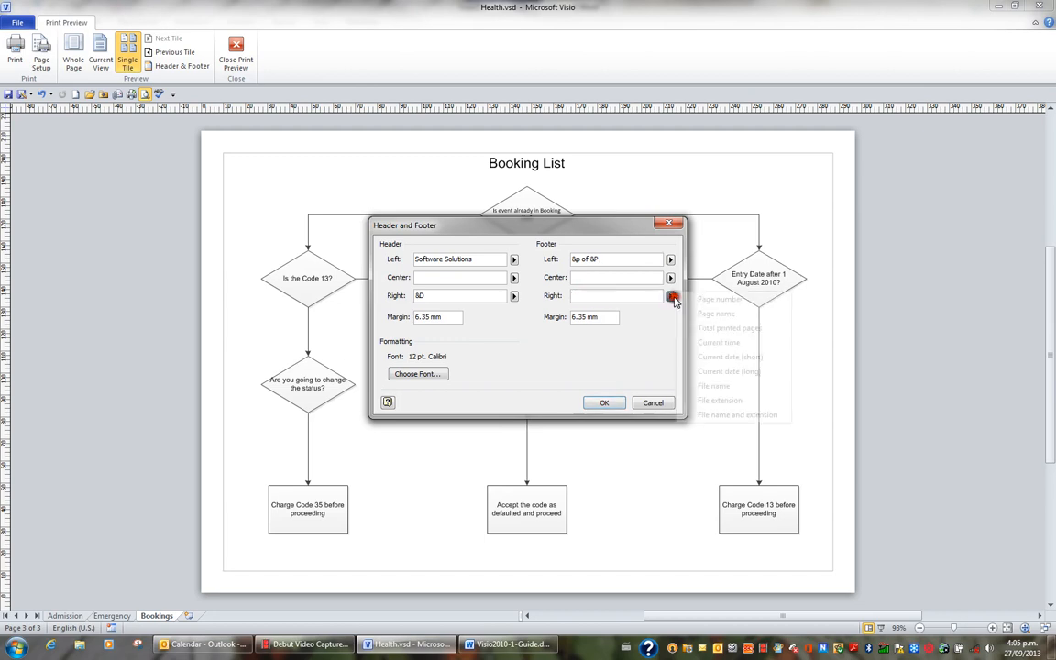
{"action": "left_click", "coordinate": [714, 393]}
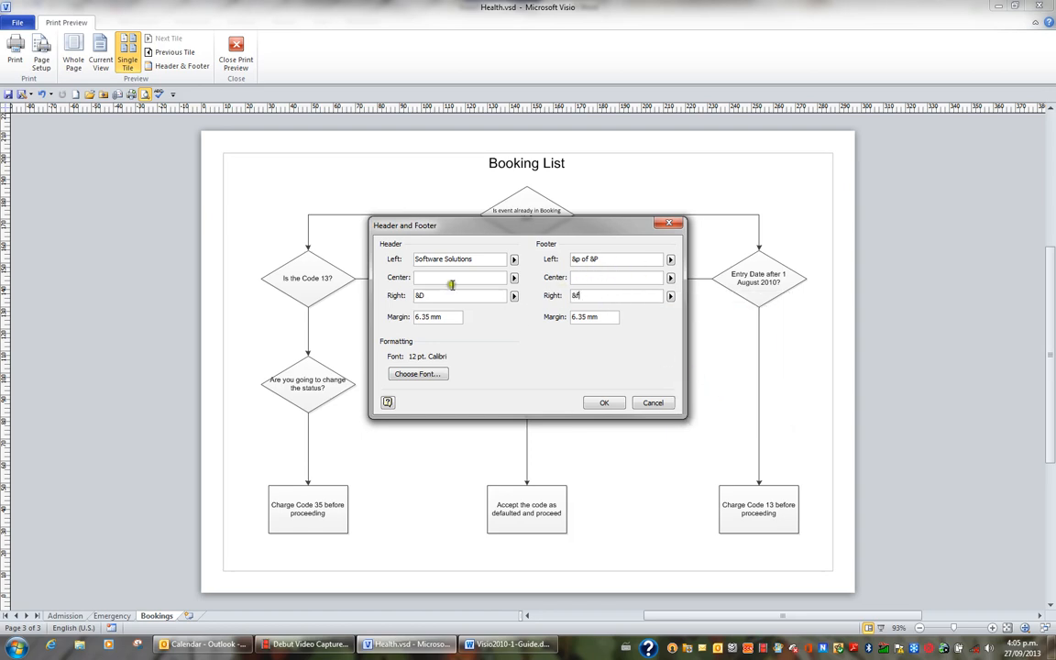
Set the header and footer font to Arial in the Narrow style and accept the header and footer settings.
{"action": "left_click", "coordinate": [419, 375]}
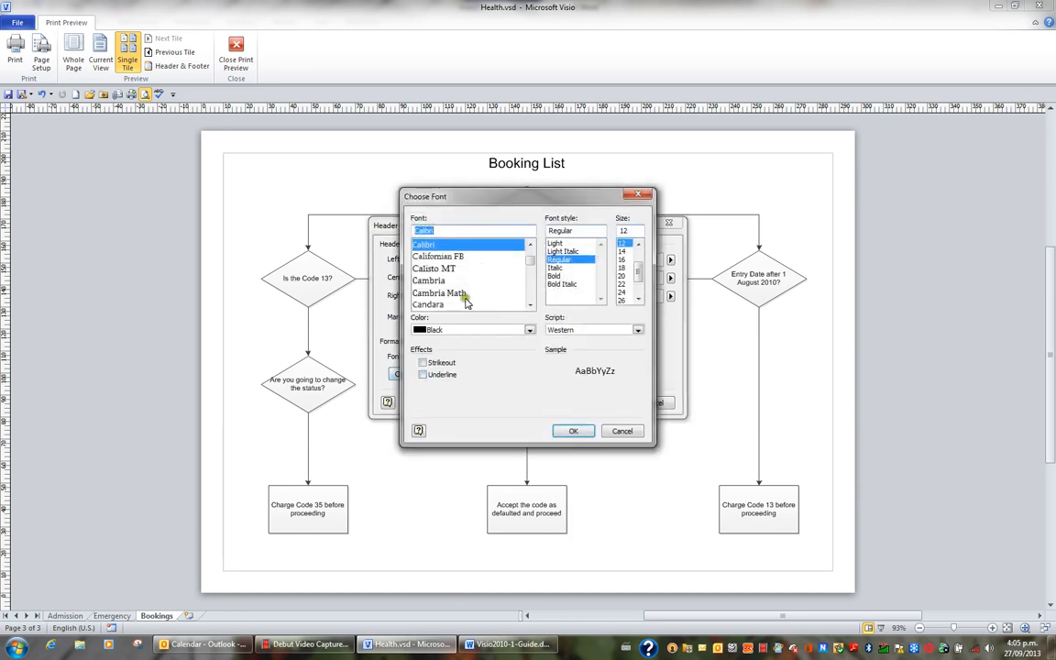
{"action": "left_click", "coordinate": [530, 245]}
{"action": "left_click", "coordinate": [530, 245]}
{"action": "left_click", "coordinate": [530, 245]}
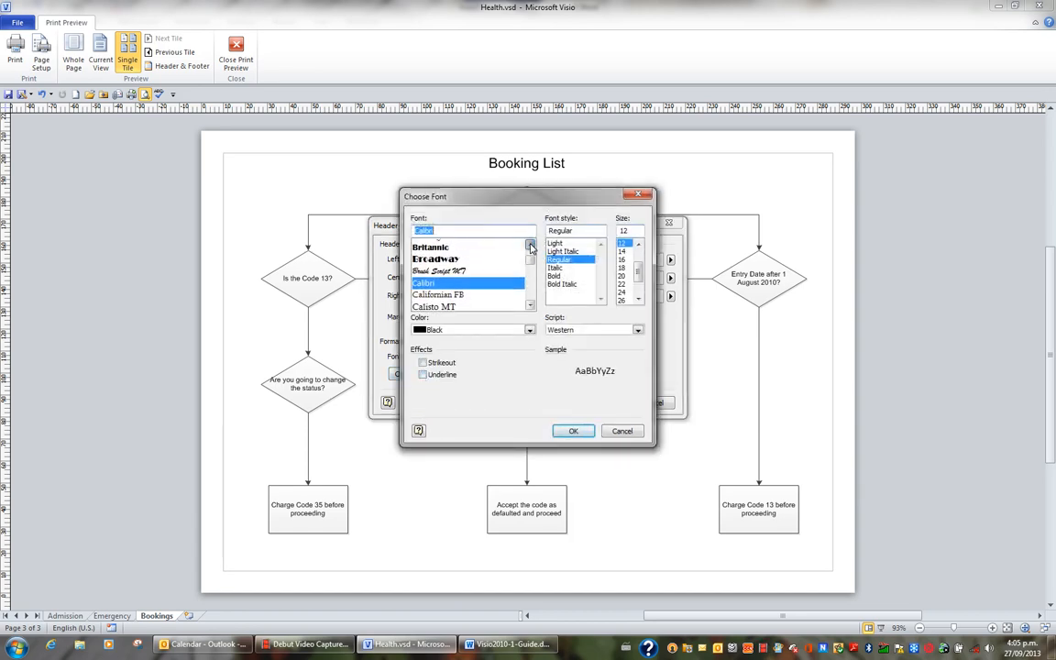
{"action": "left_click", "coordinate": [530, 245]}
{"action": "left_click", "coordinate": [530, 245]}
{"action": "left_click", "coordinate": [530, 245]}
{"action": "left_click", "coordinate": [530, 245]}
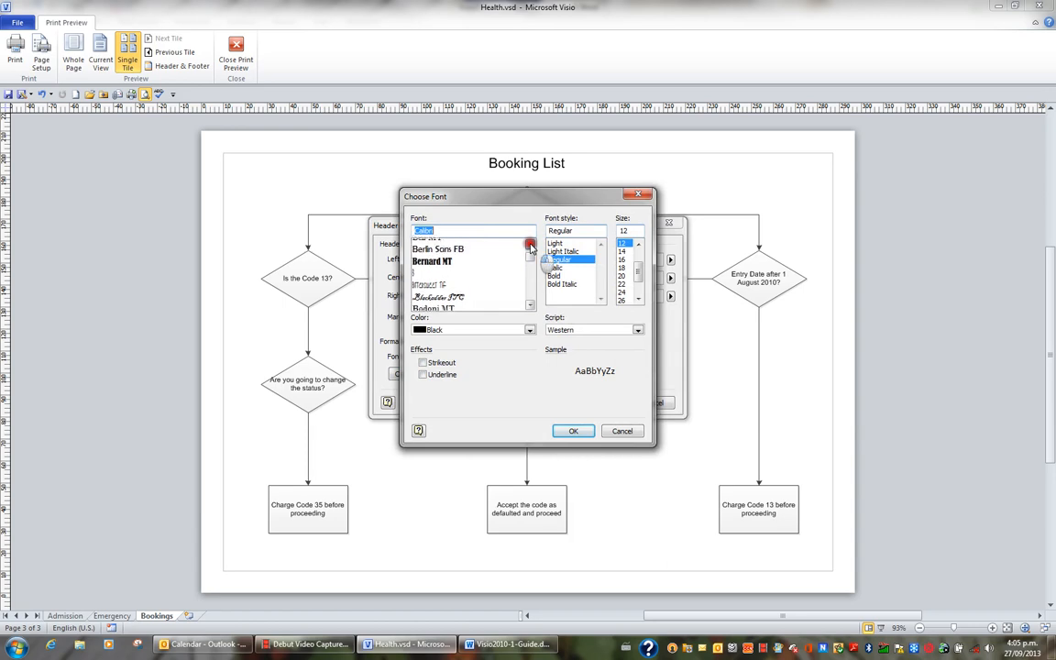
{"action": "left_click", "coordinate": [530, 245]}
{"action": "left_click", "coordinate": [530, 245]}
{"action": "left_click", "coordinate": [427, 268]}
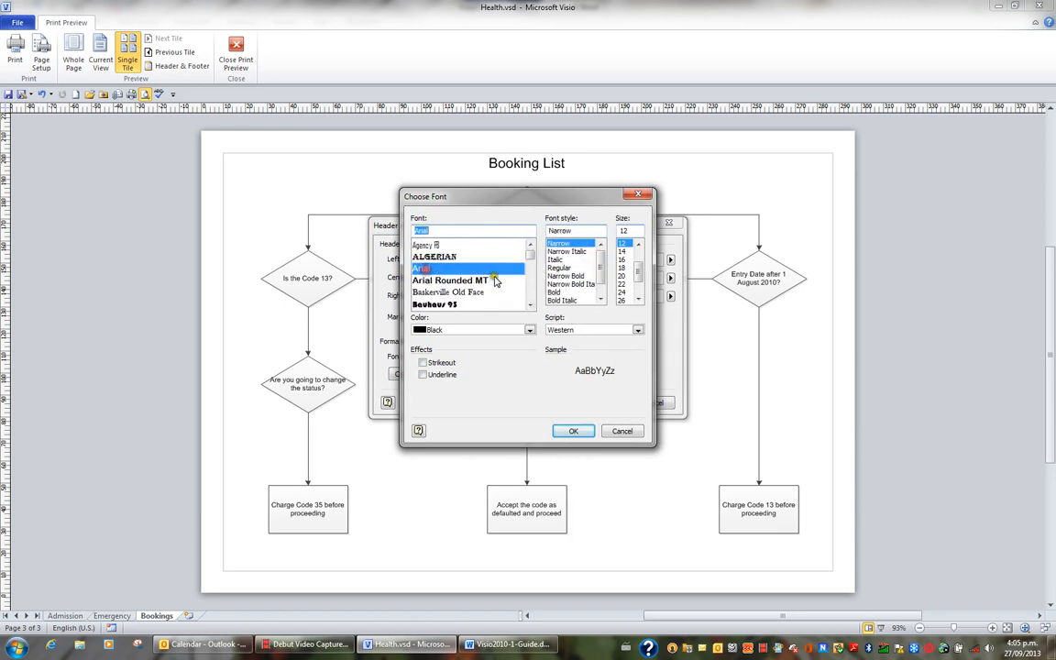
{"action": "left_click", "coordinate": [586, 434]}
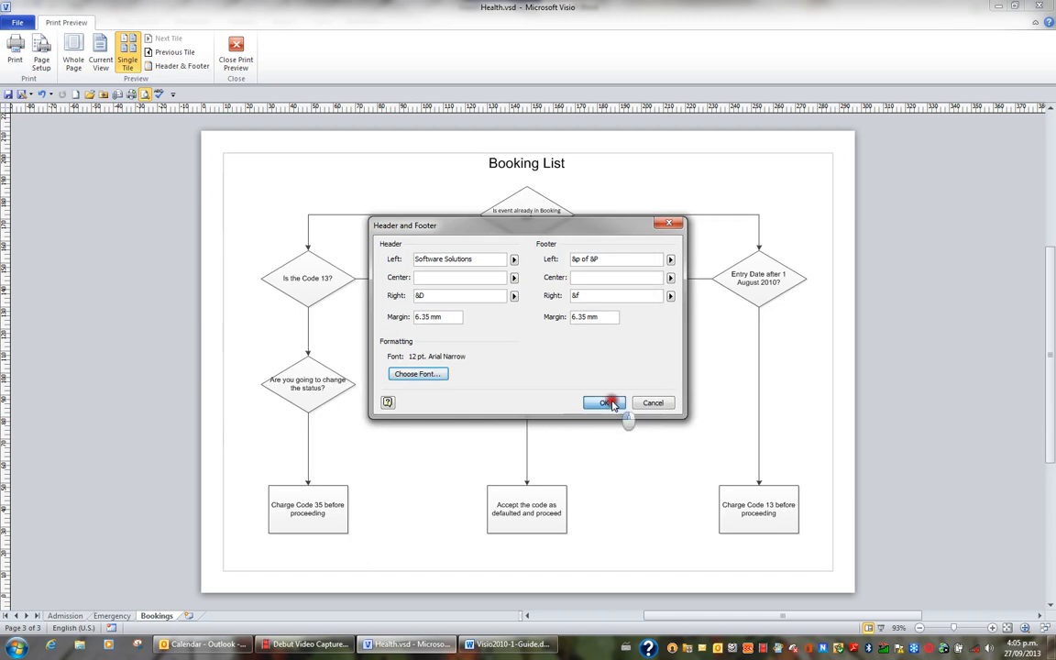
{"action": "left_click", "coordinate": [607, 404]}
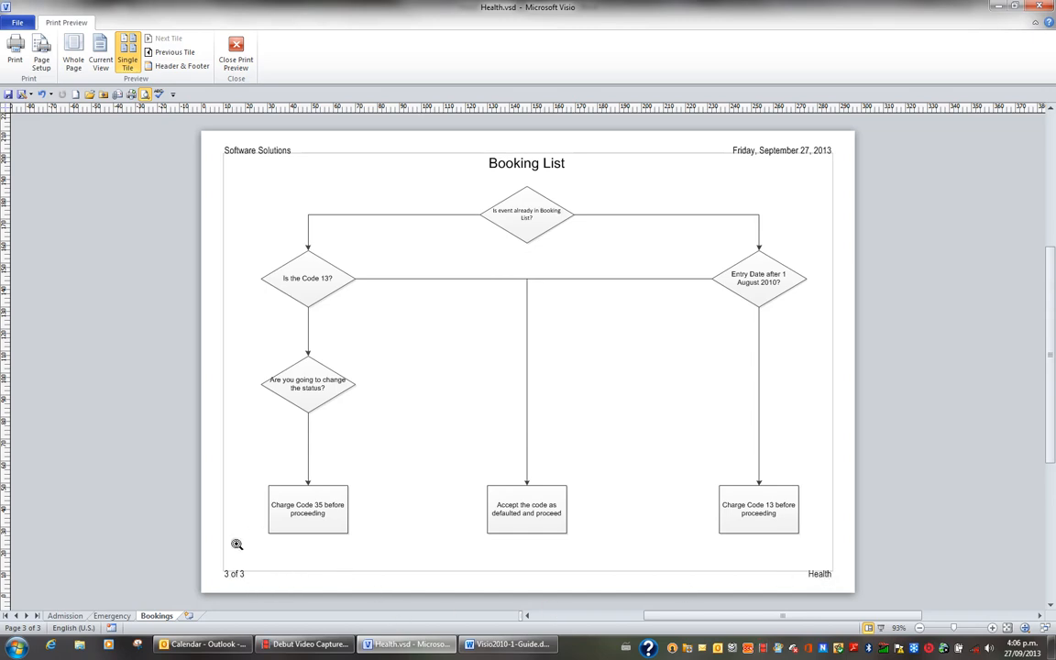
Check the header and footer in print preview on the Admission, Emergency and Bookings pages.
{"action": "left_click", "coordinate": [67, 617]}
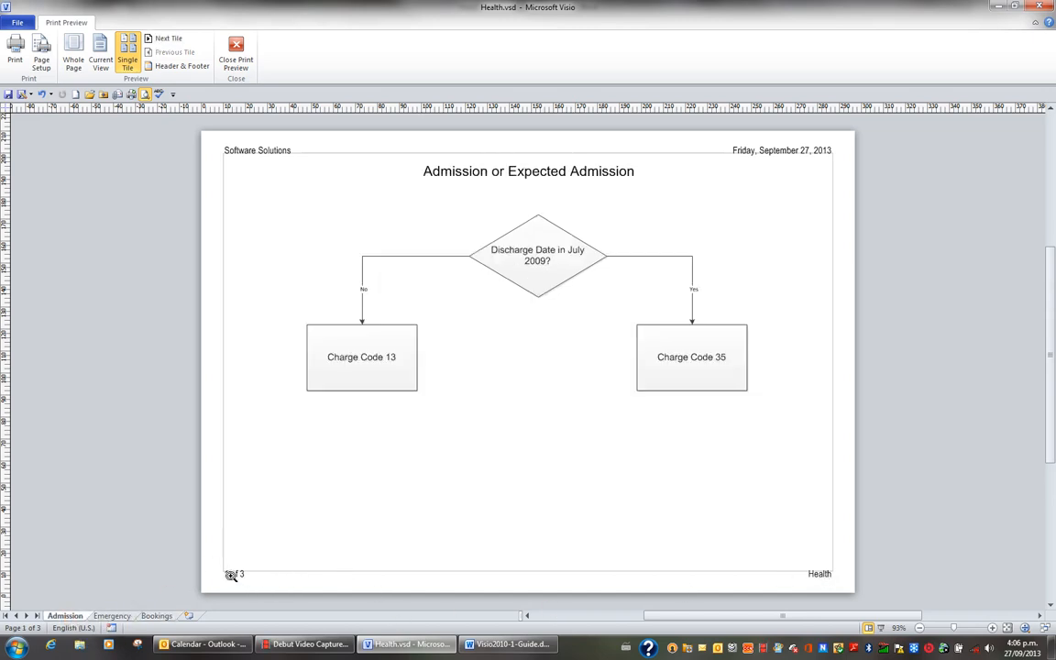
{"action": "left_click", "coordinate": [111, 616]}
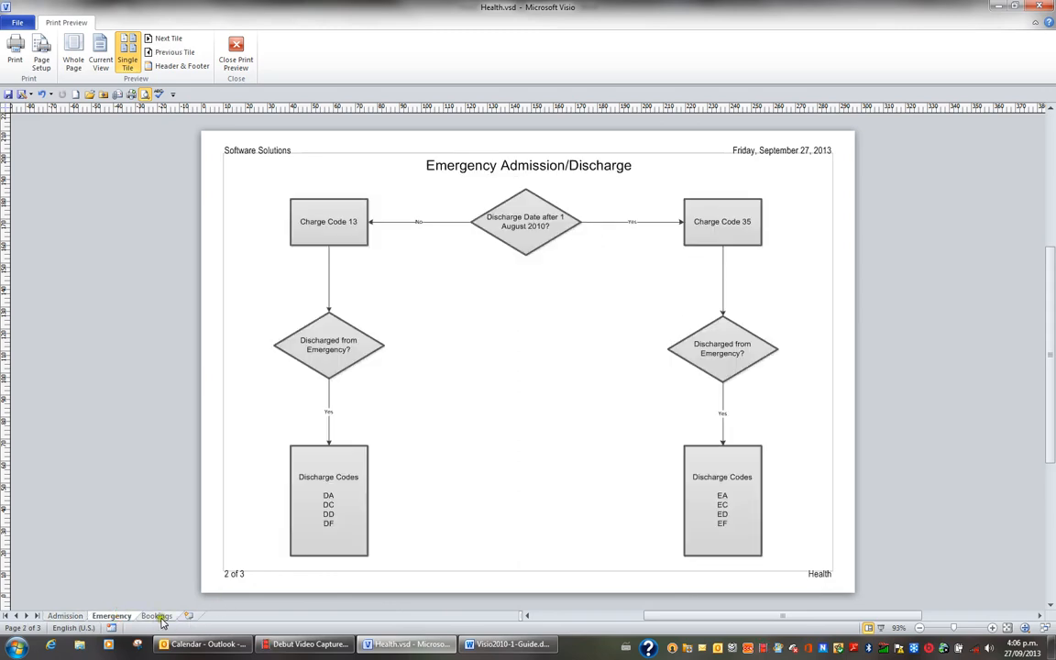
{"action": "left_click", "coordinate": [155, 616]}
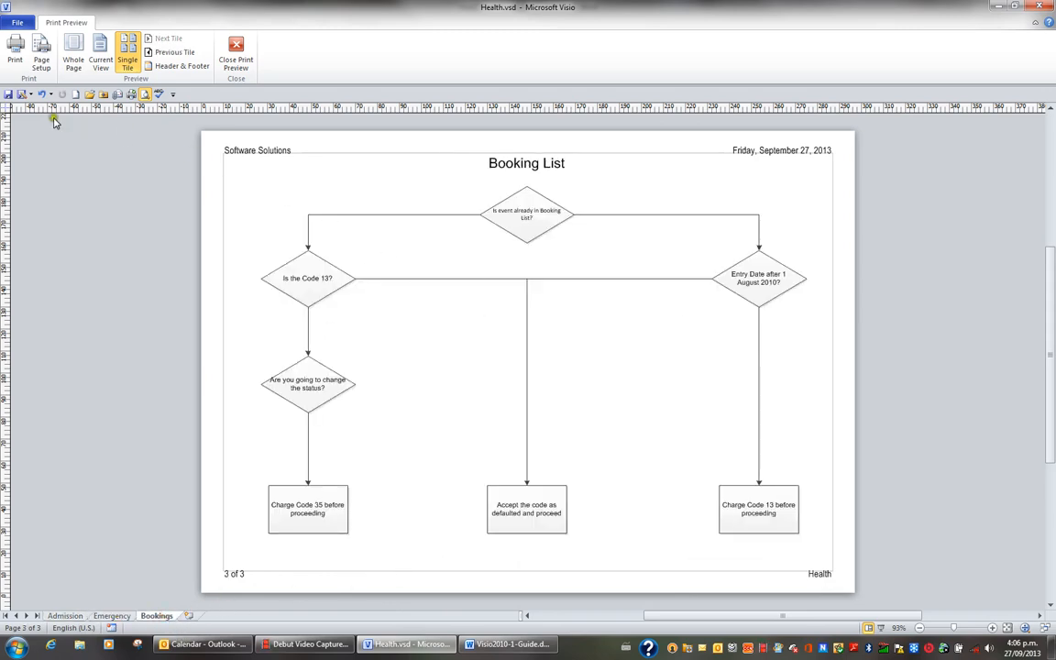
Set up a print job with 2 copies, trying a page range of 1 to 1 before choosing all pages.
{"action": "left_click", "coordinate": [14, 46]}
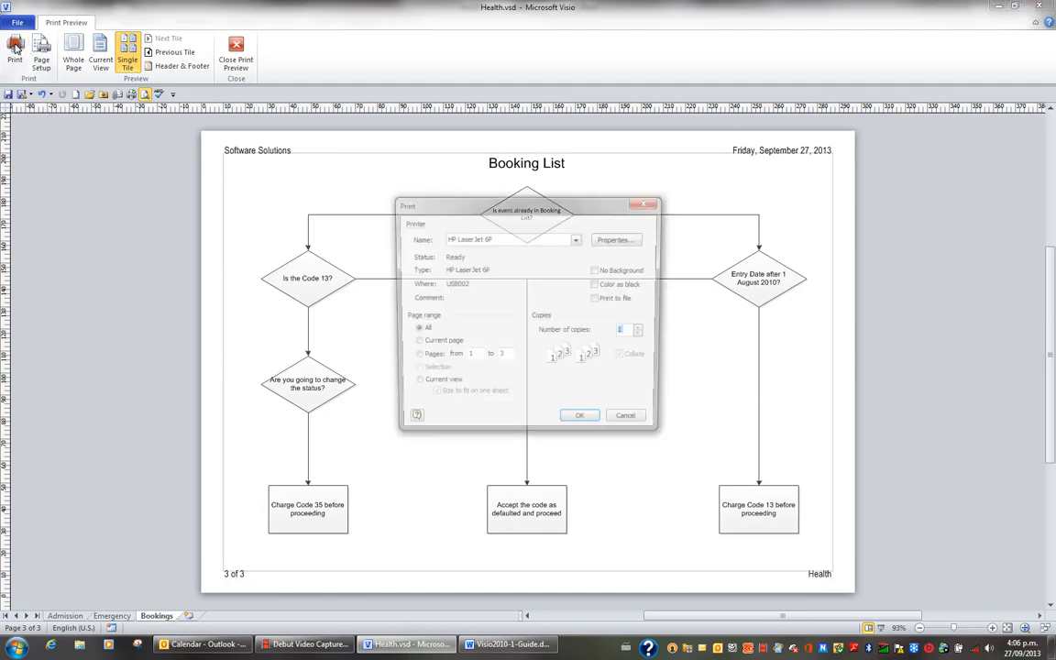
{"action": "left_click", "coordinate": [645, 331]}
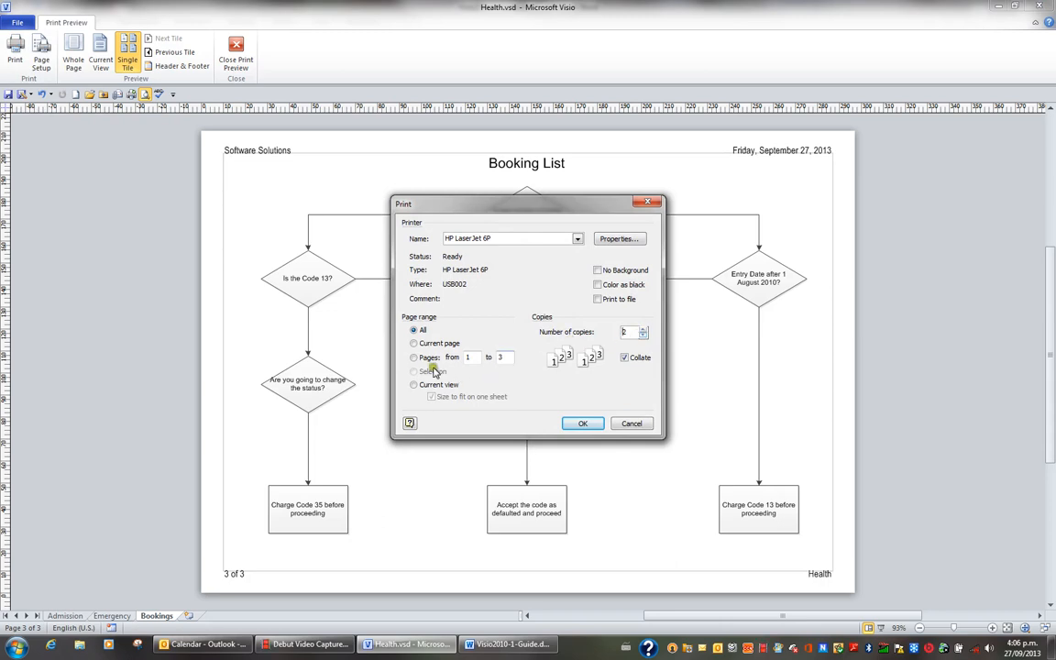
{"action": "left_click", "coordinate": [425, 358]}
{"action": "left_click", "coordinate": [485, 358]}
{"action": "type", "text": "1"}
{"action": "left_click", "coordinate": [413, 330]}
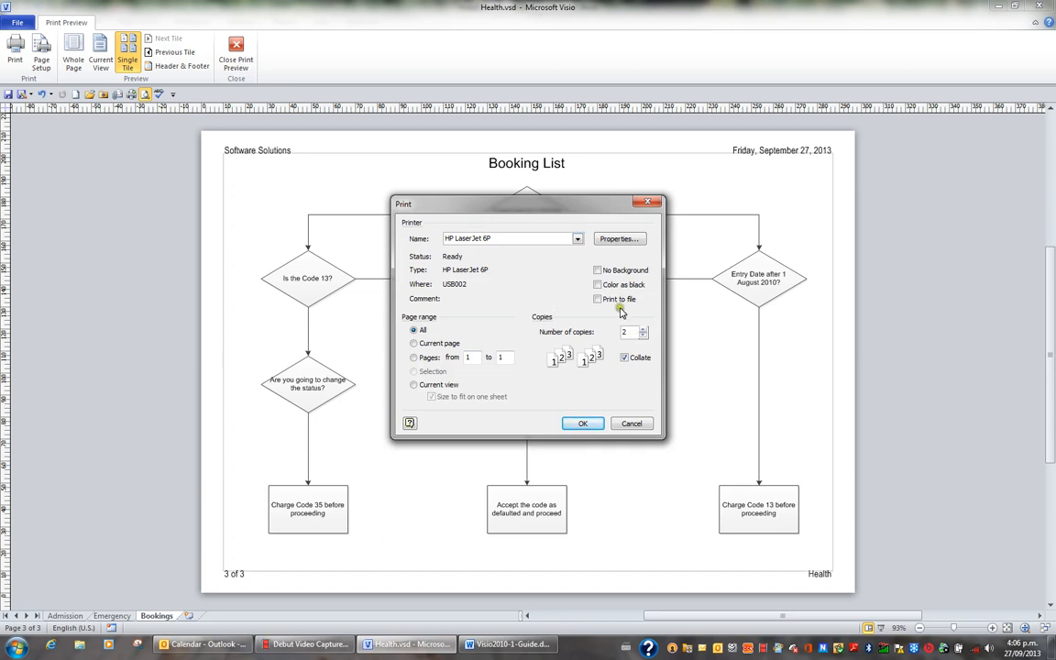
Check the list of available printers, and leave both the print settings and print preview without printing.
{"action": "left_click", "coordinate": [578, 238]}
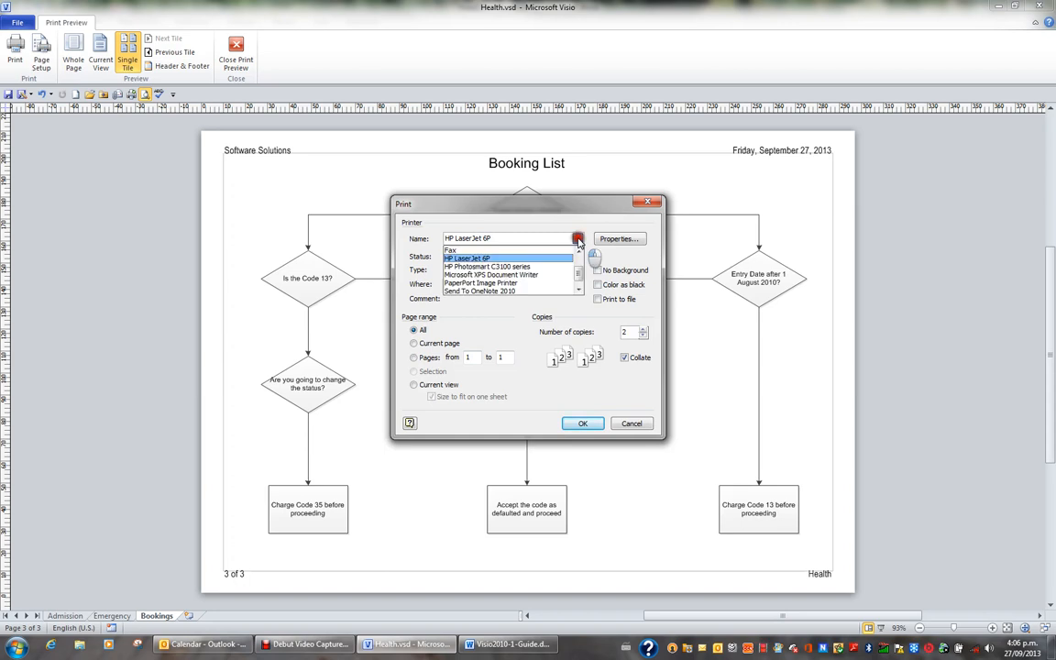
{"action": "left_click", "coordinate": [577, 239]}
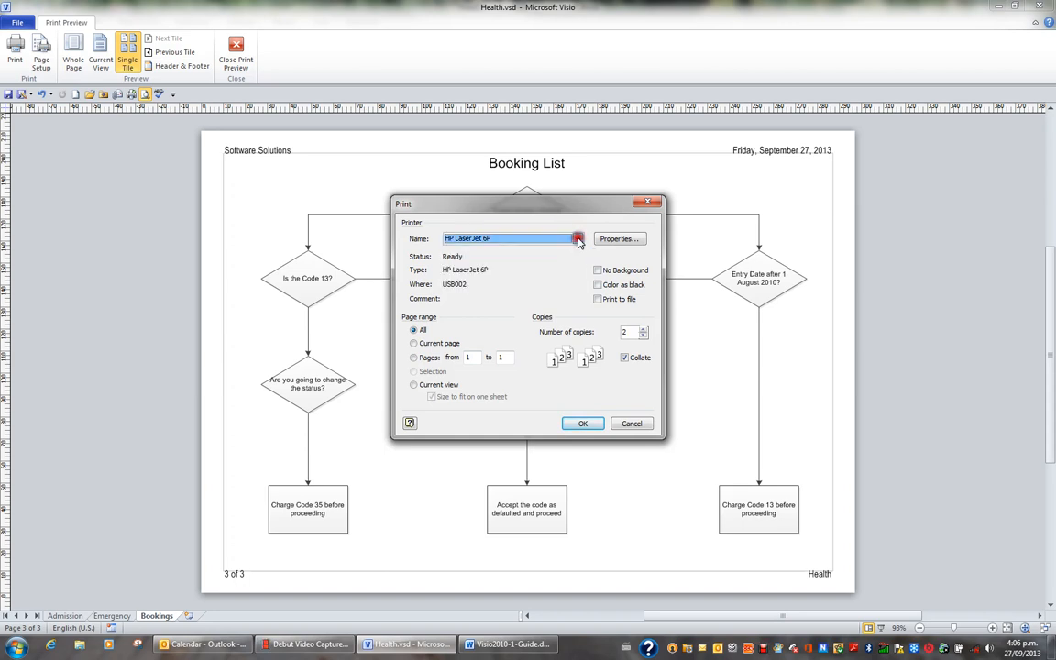
{"action": "left_click", "coordinate": [641, 423]}
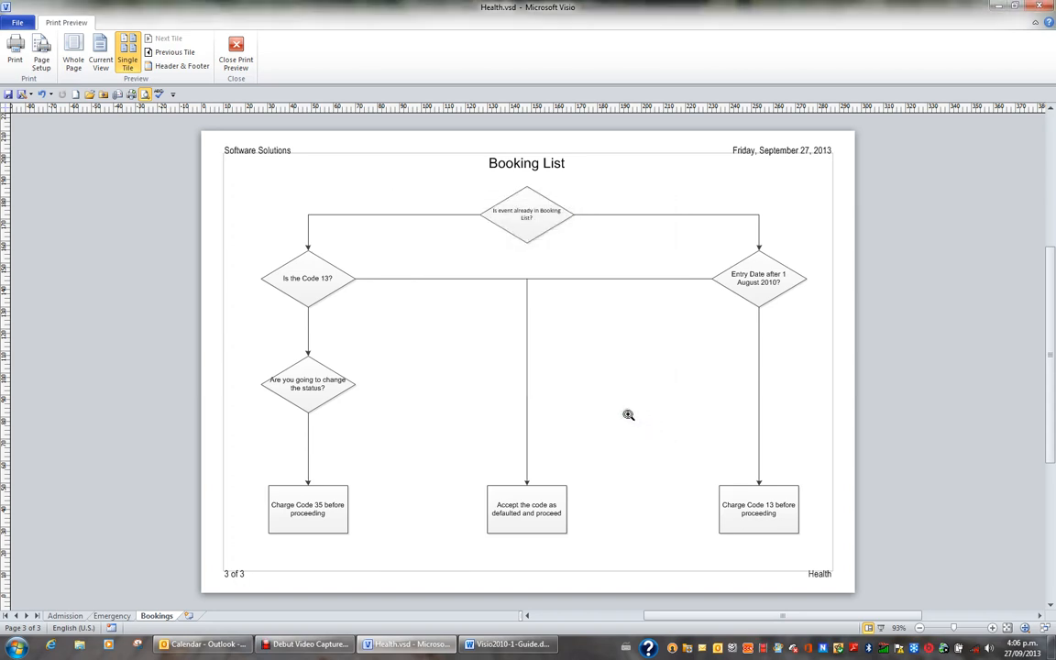
{"action": "left_click", "coordinate": [237, 59]}
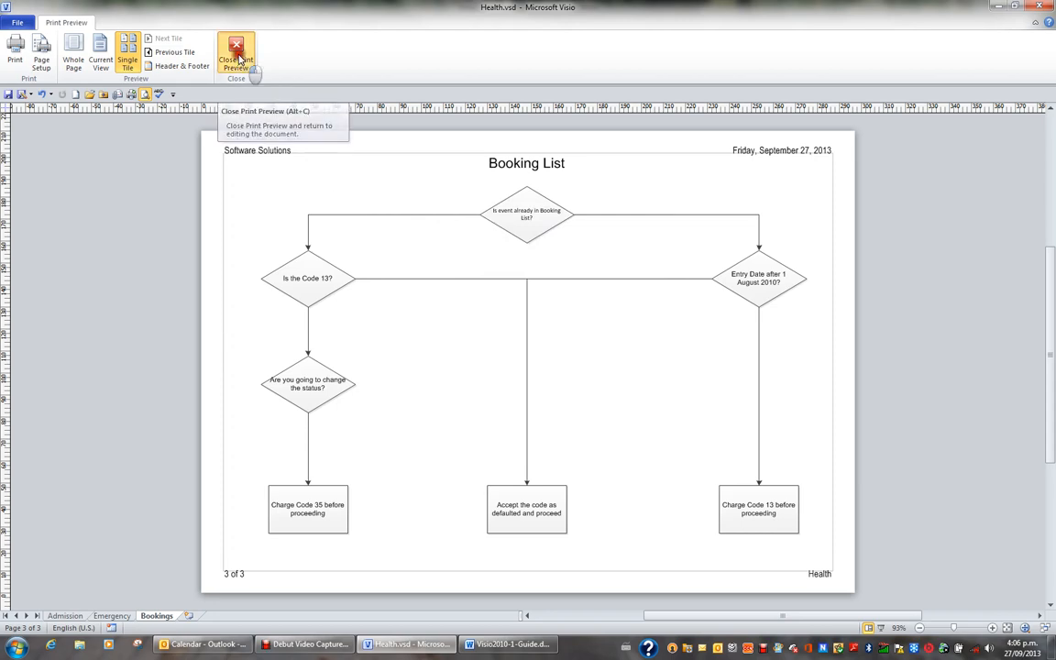